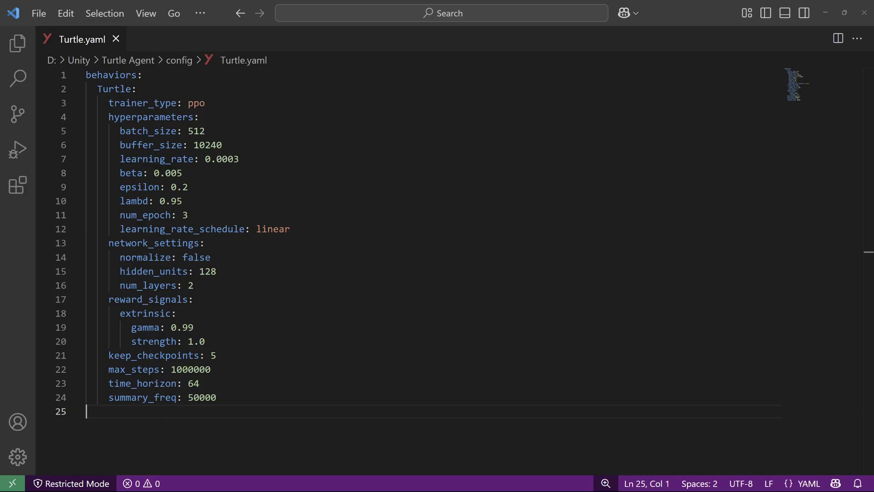
After checking Turtle.yaml's max_steps of 1000000, switch back to the Anaconda PowerShell training window.
left_click(418, 25)
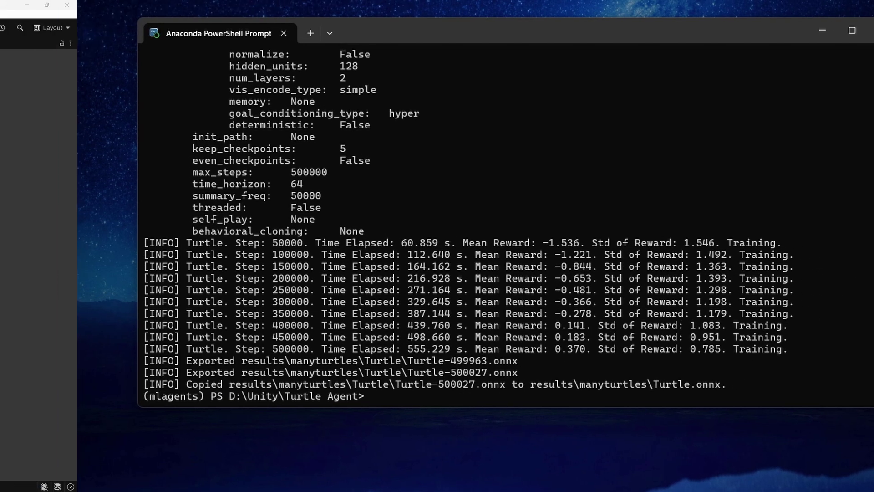
Create a new folder named 'AI Models' inside the Unity project's Assets.
left_click(431, 356)
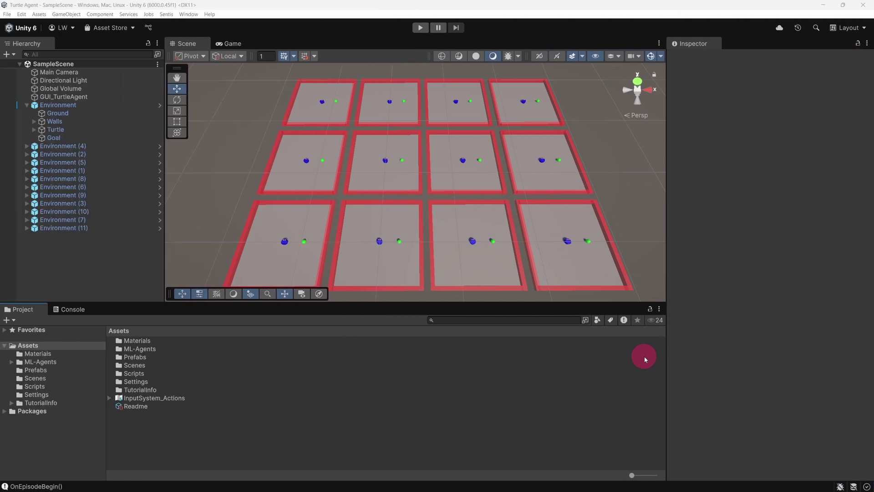
right_click(165, 431)
left_click(221, 202)
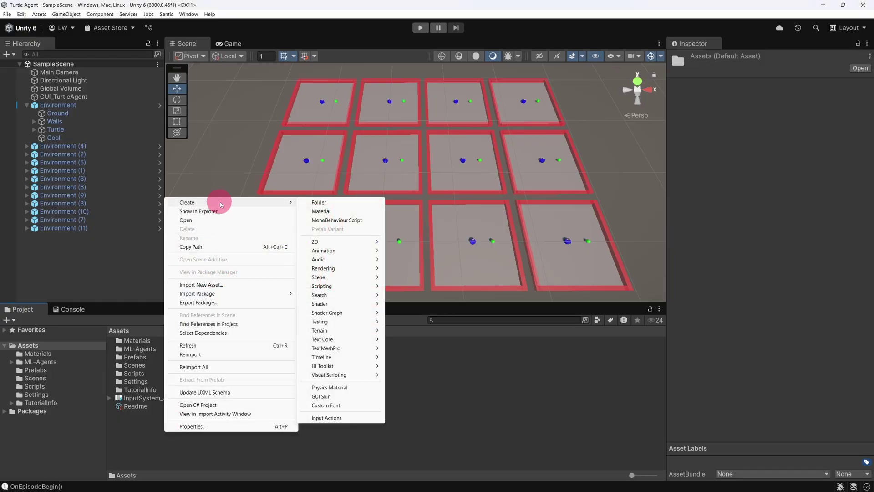
left_click(329, 202)
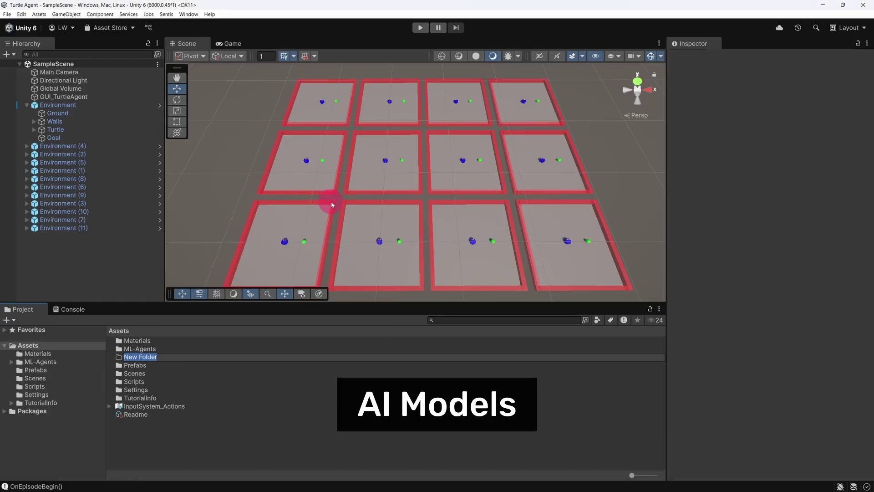
type("AI Models")
key("Return")
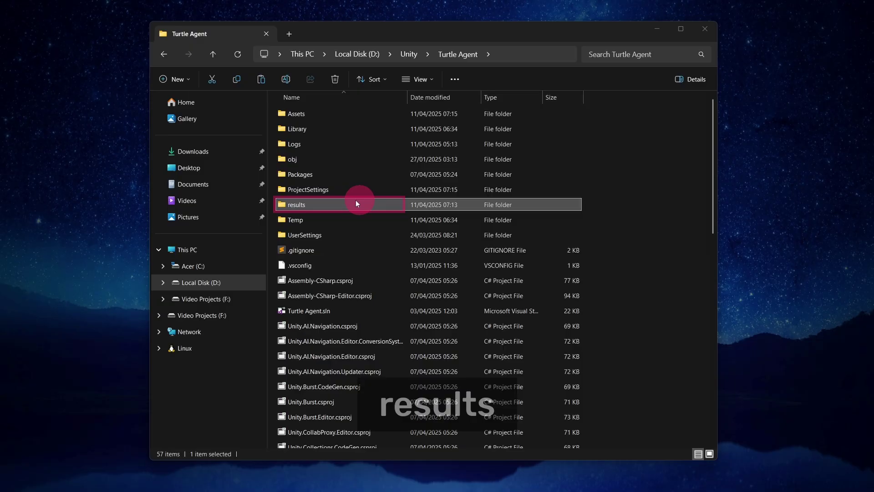
Navigate File Explorer into results\manyturtles to locate Turtle.onnx.
double_click(319, 204)
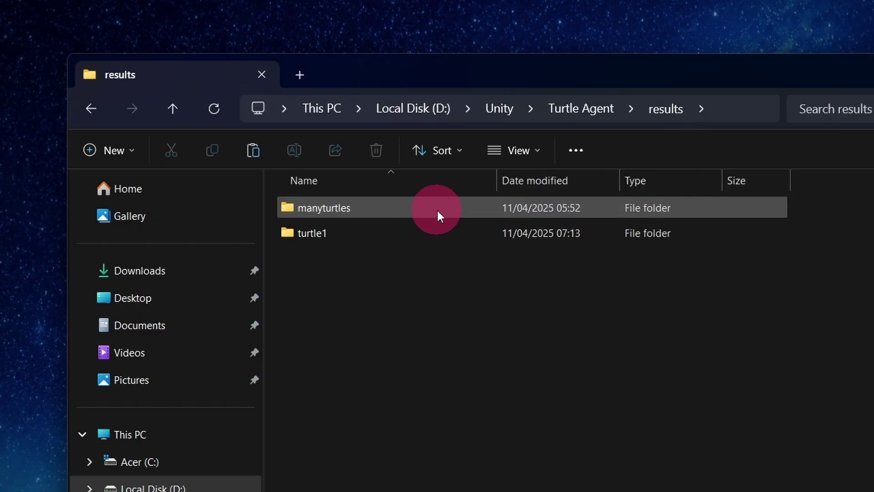
left_click(414, 212)
double_click(341, 208)
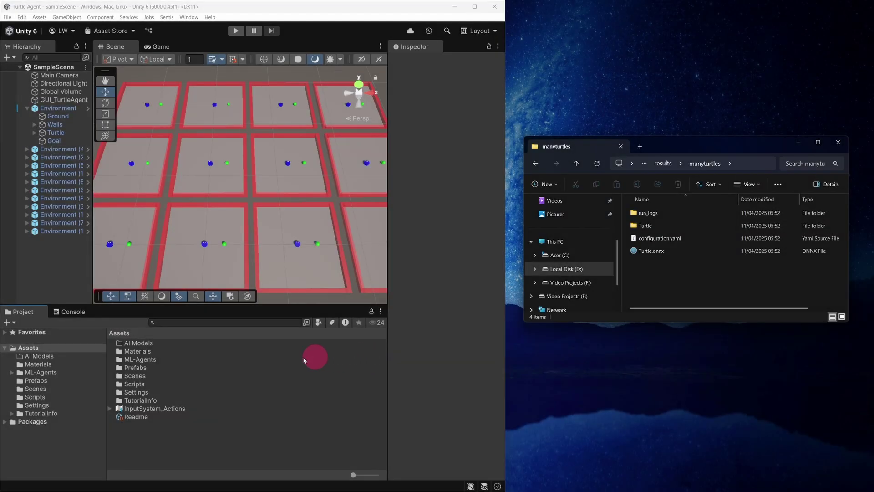
Import Turtle.onnx into the AI Models folder and maximize the Unity window.
double_click(150, 343)
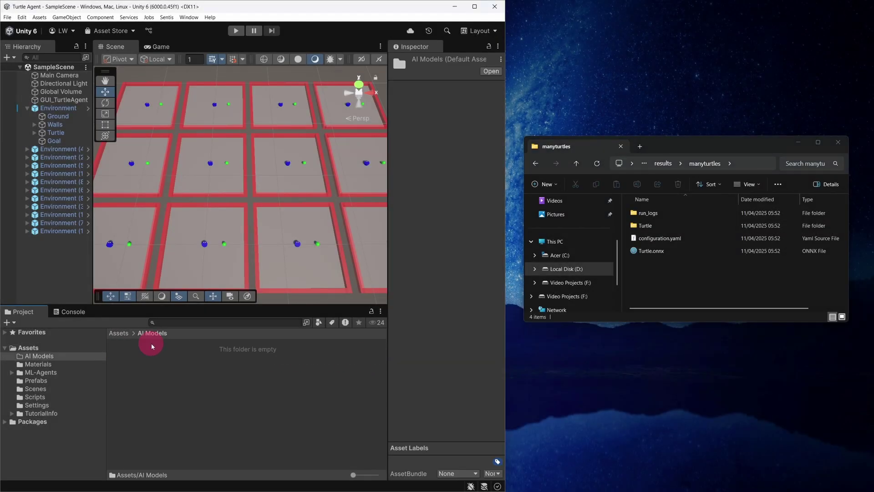
left_click_drag(660, 250, 268, 383)
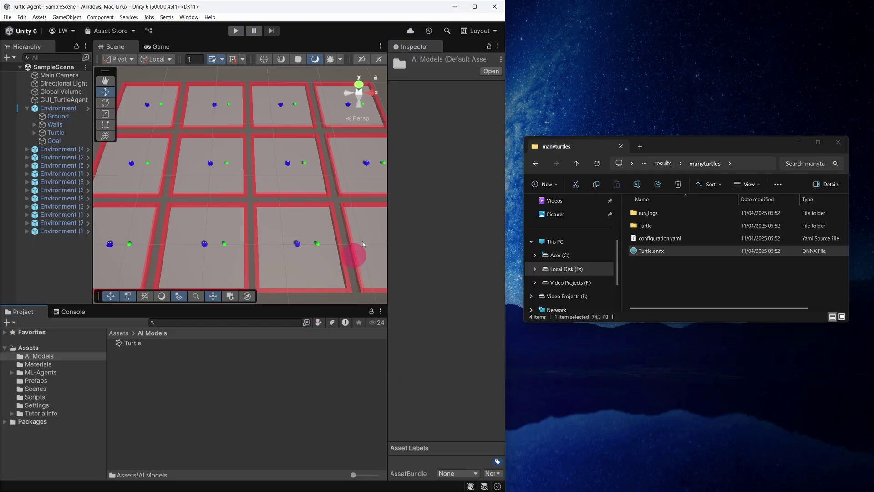
double_click(476, 6)
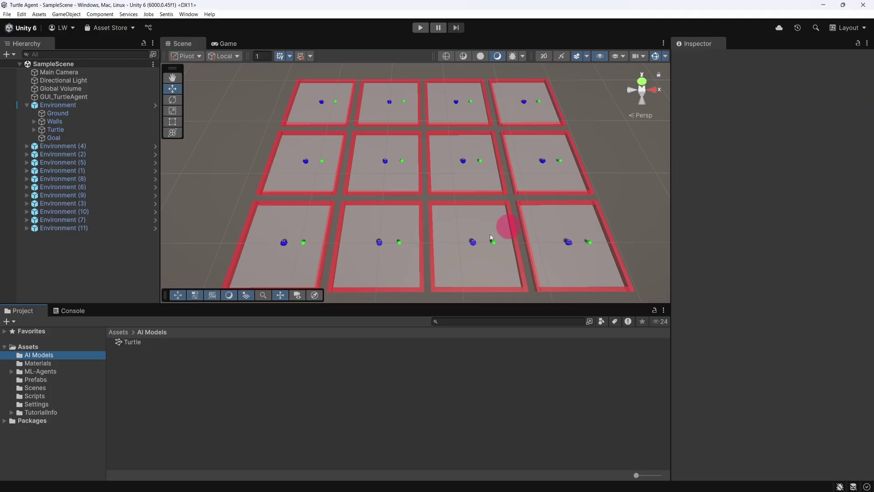
Open the Environment prefab from Prefabs and select its Turtle object's Behavior Parameters.
left_click(78, 377)
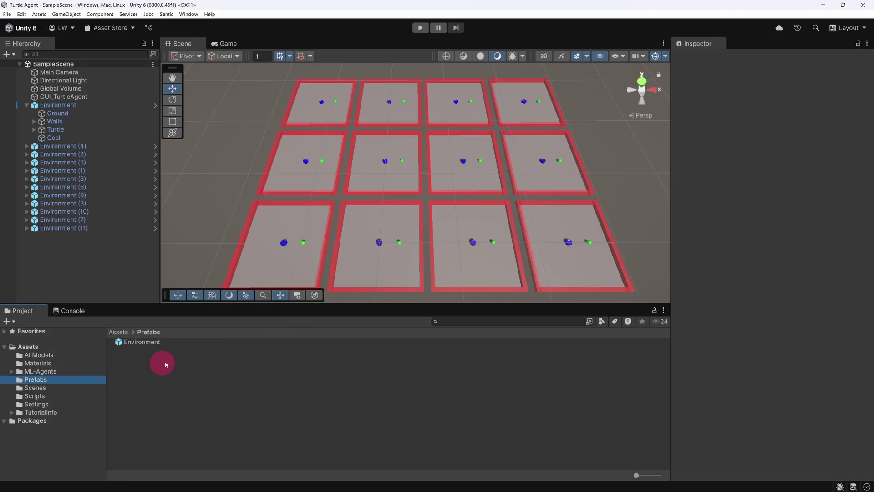
double_click(178, 342)
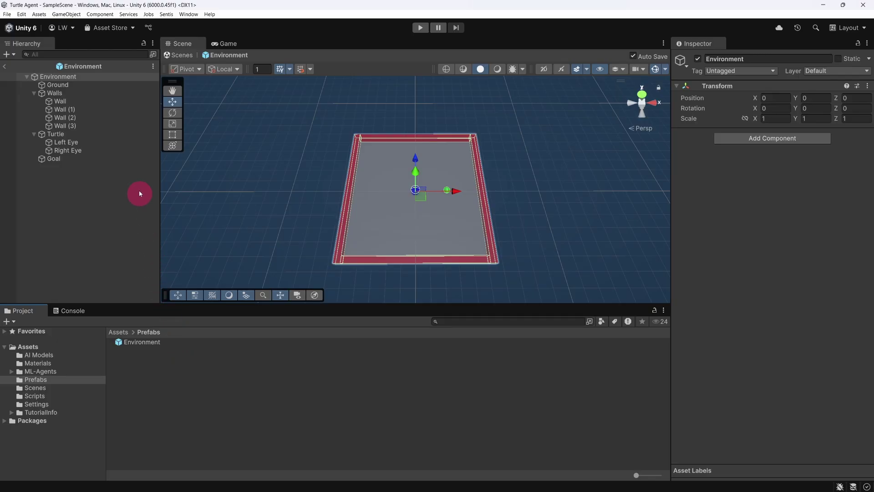
left_click(84, 135)
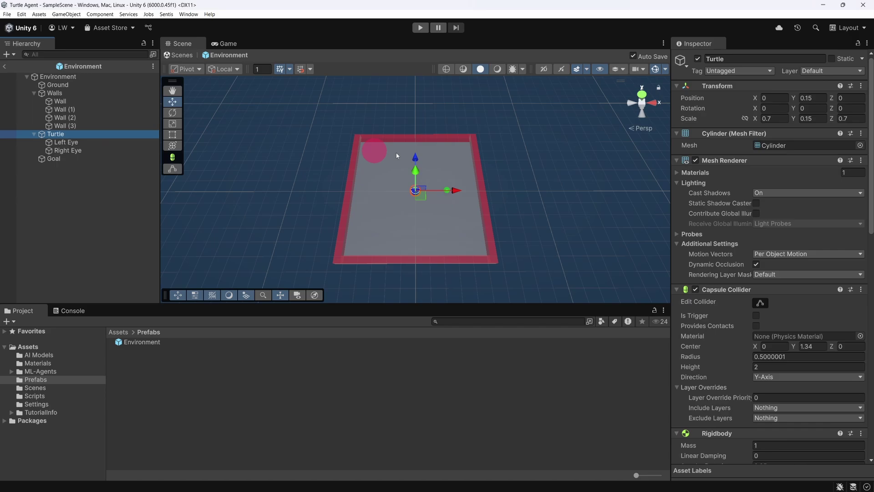
left_click_drag(870, 160, 869, 407)
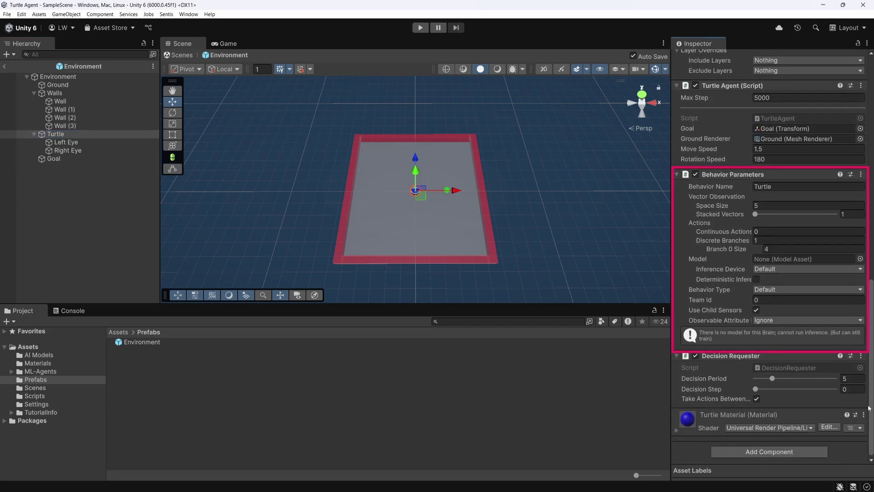
left_click(868, 408)
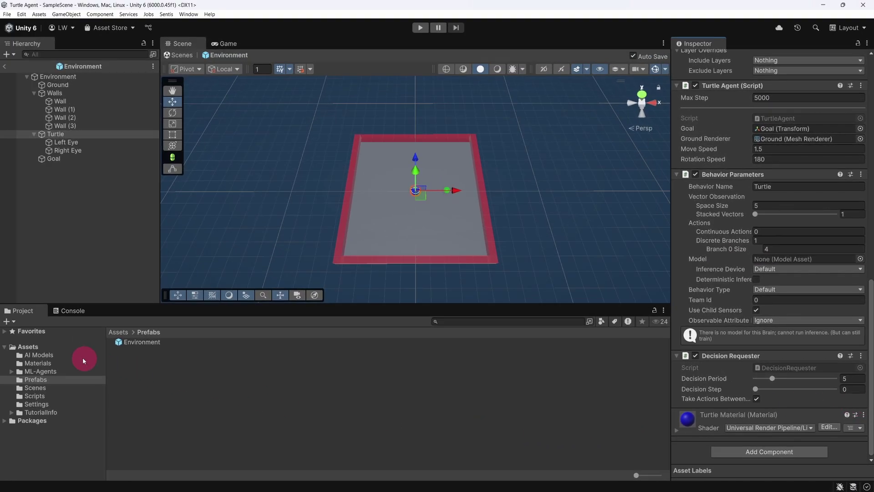
Assign the Turtle model asset from AI Models to the Behavior Parameters Model field.
left_click(80, 355)
left_click(132, 344)
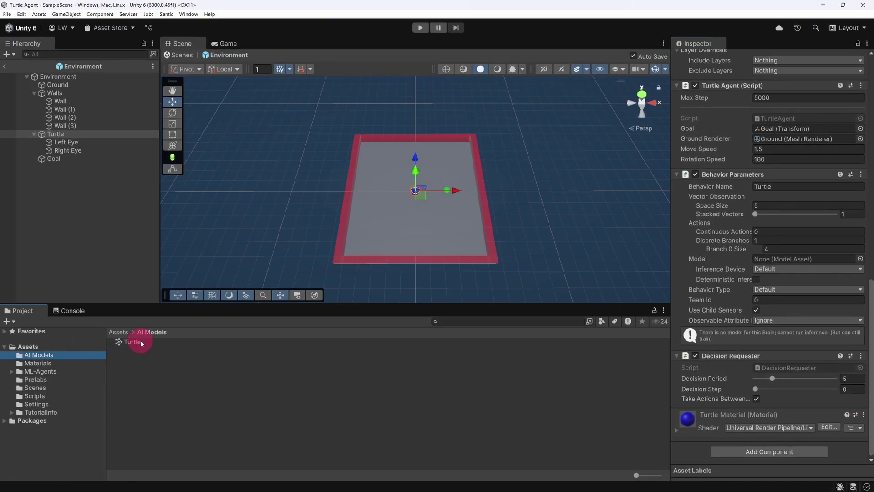
left_click_drag(385, 342, 804, 258)
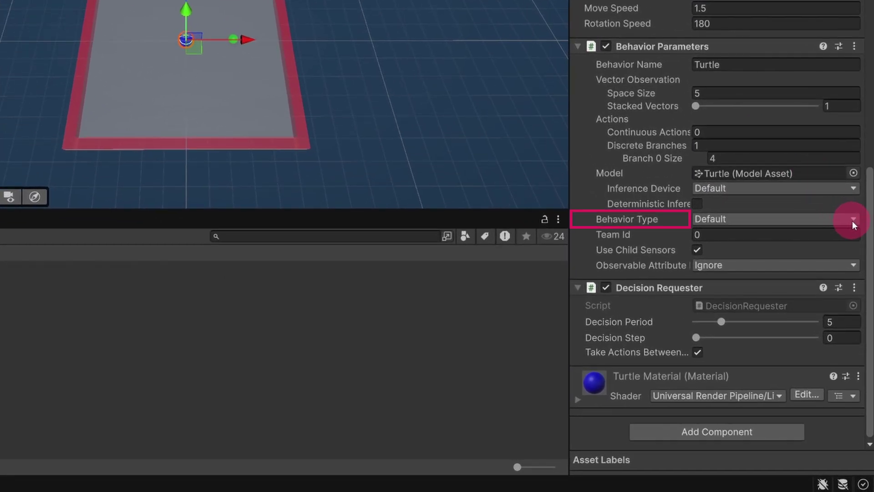
Set the Turtle agent's Behavior Type to Inference Only.
left_click(855, 262)
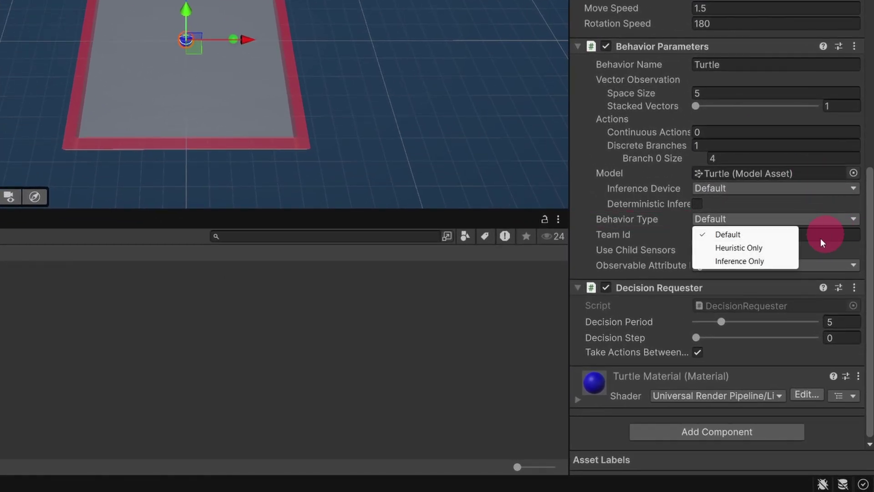
left_click(793, 262)
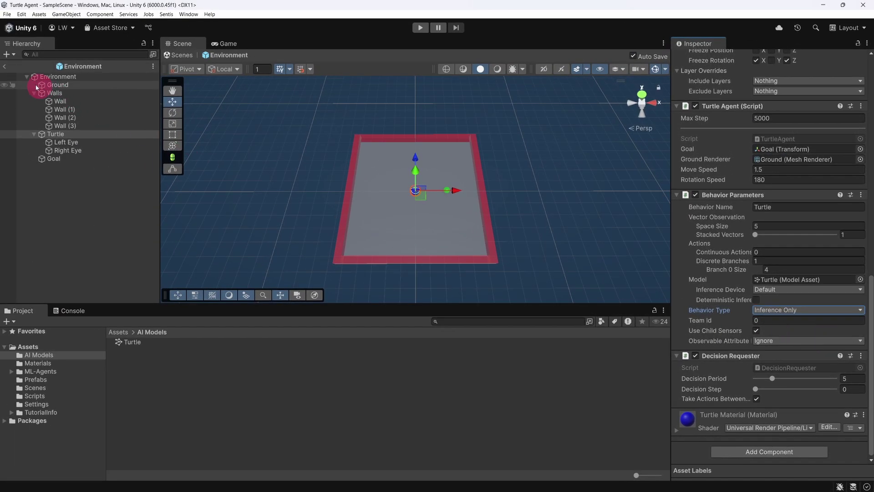
Exit Prefab Mode and check the Turtles in Environment and Environment (4) show the Turtle model.
left_click(3, 68)
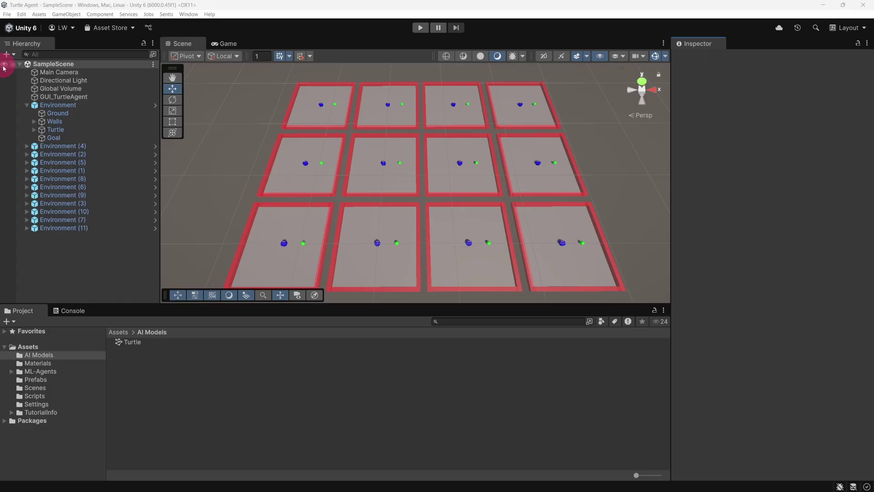
left_click(82, 129)
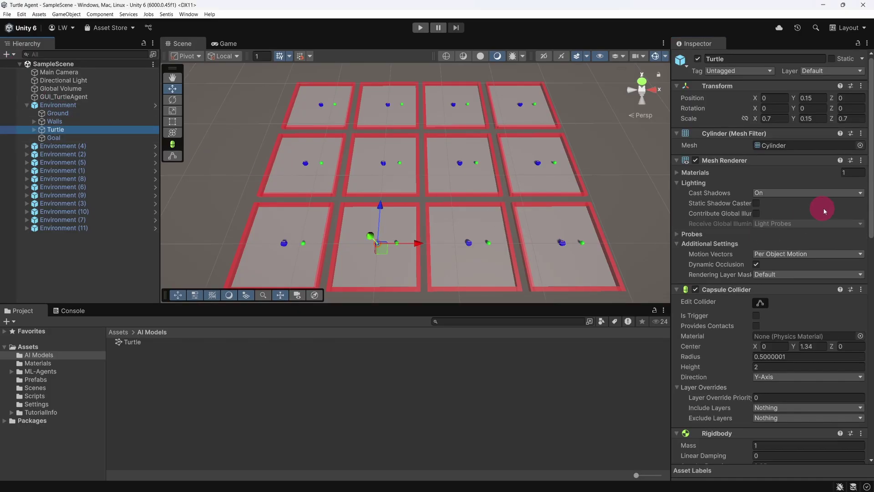
left_click_drag(870, 196, 871, 449)
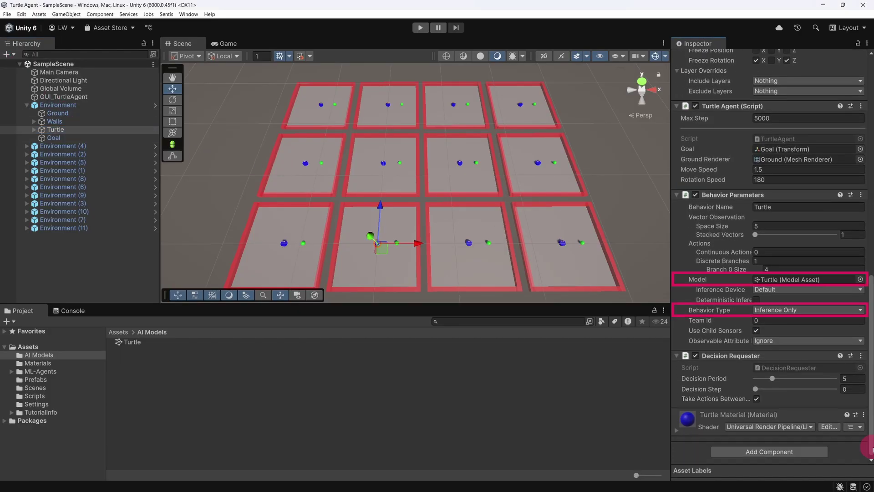
left_click(27, 145)
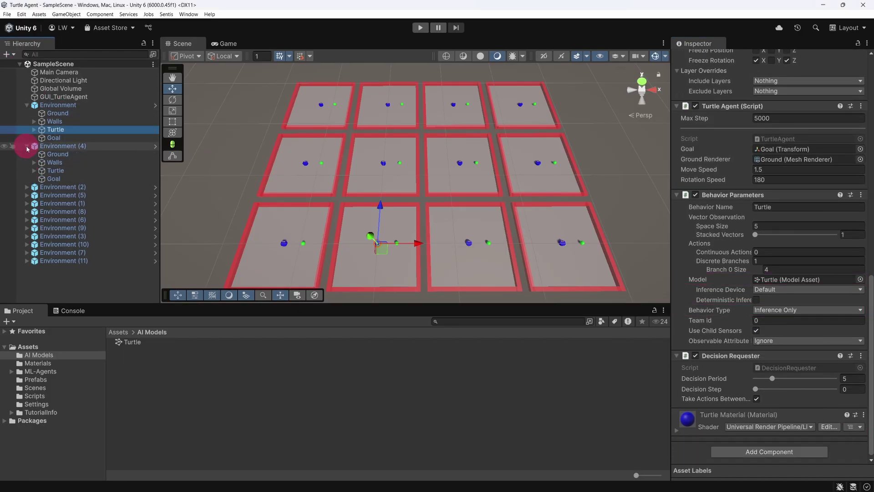
left_click(75, 172)
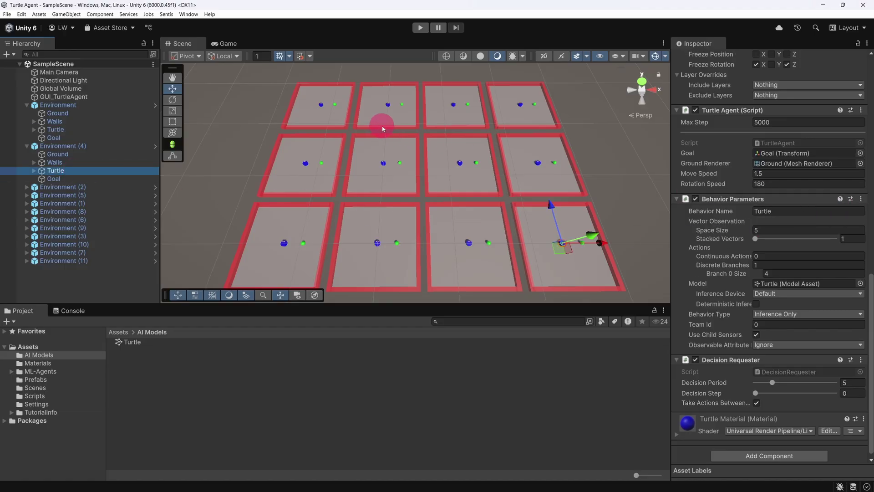
Play the scene to watch the trained turtles reach their goals, then stop it.
left_click(419, 29)
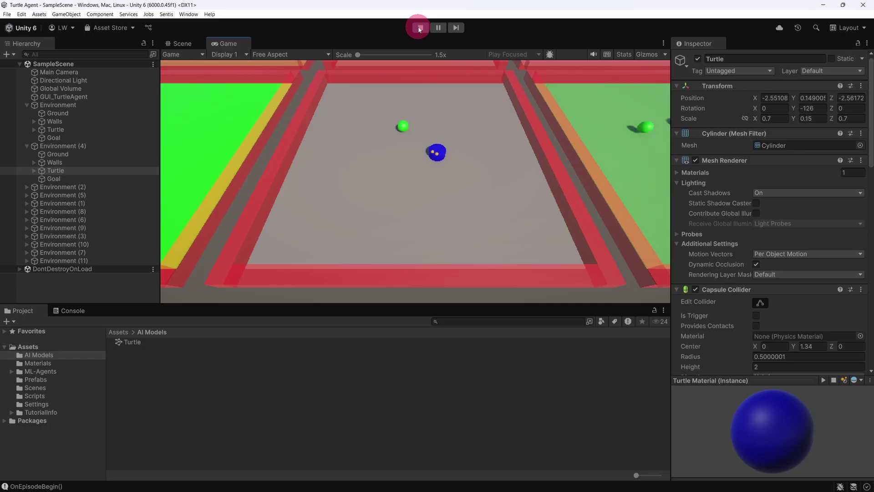
left_click(419, 28)
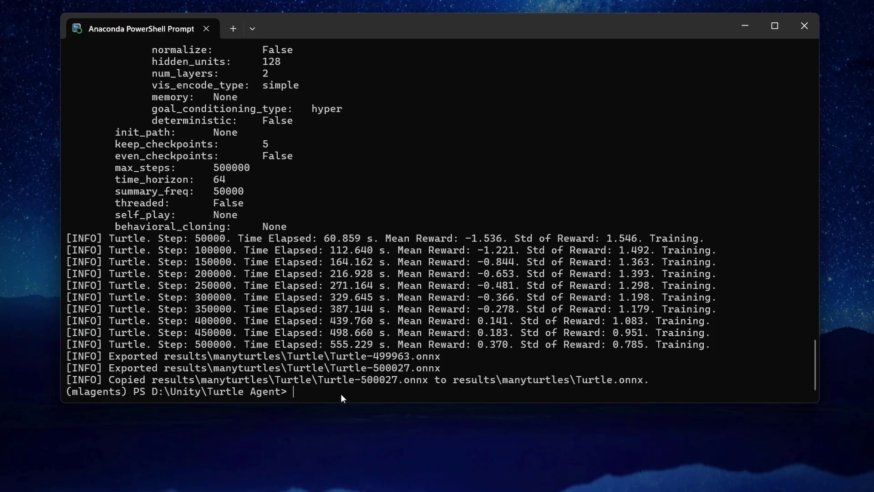
type("tensorboard --logdir results")
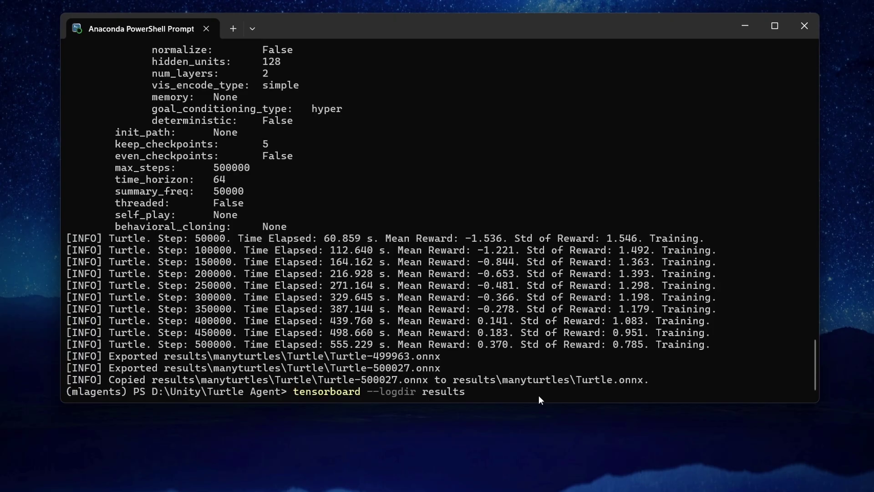
key("Return")
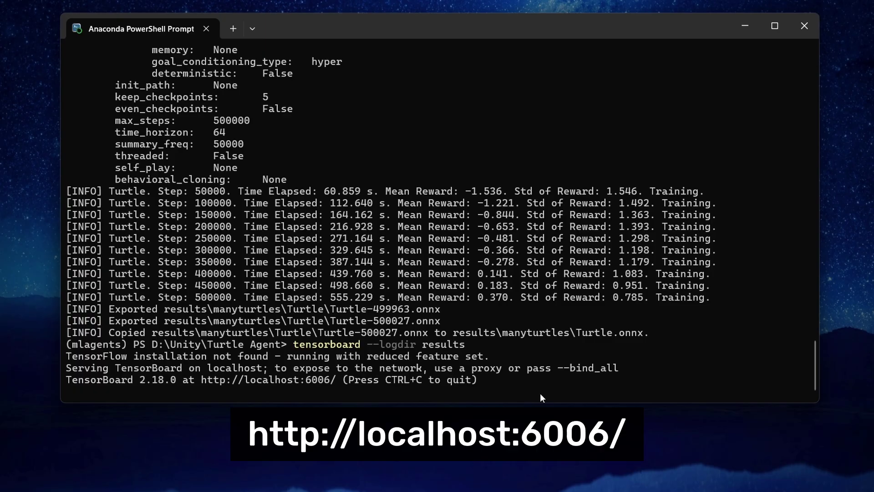
left_click(335, 378, "ctrl")
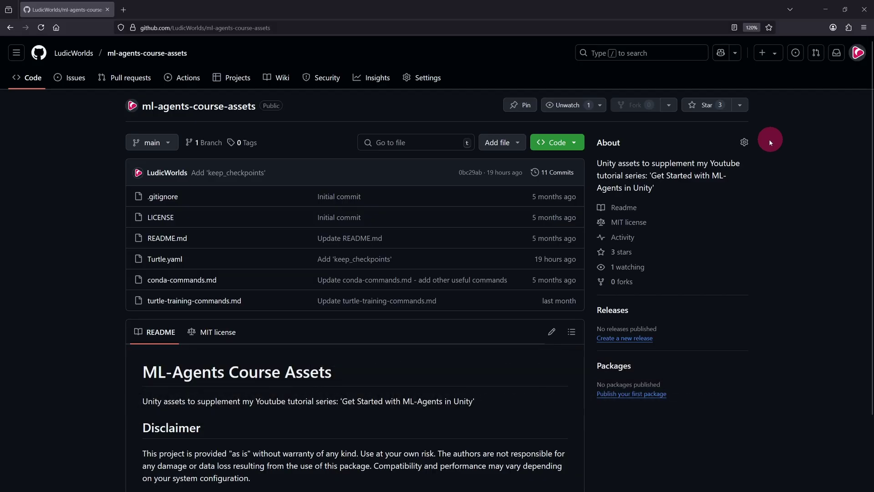
Download the raw Turtle.yaml from the ml-agents-course-assets repository.
left_click(173, 259)
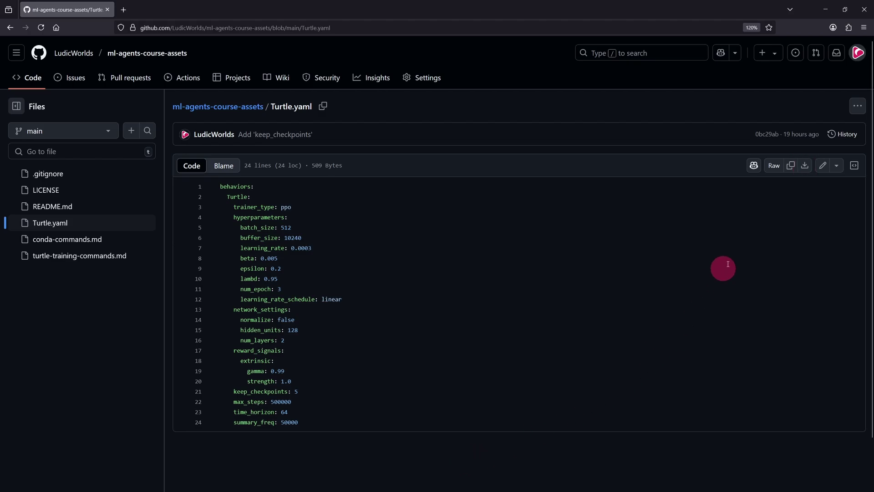
left_click(806, 175)
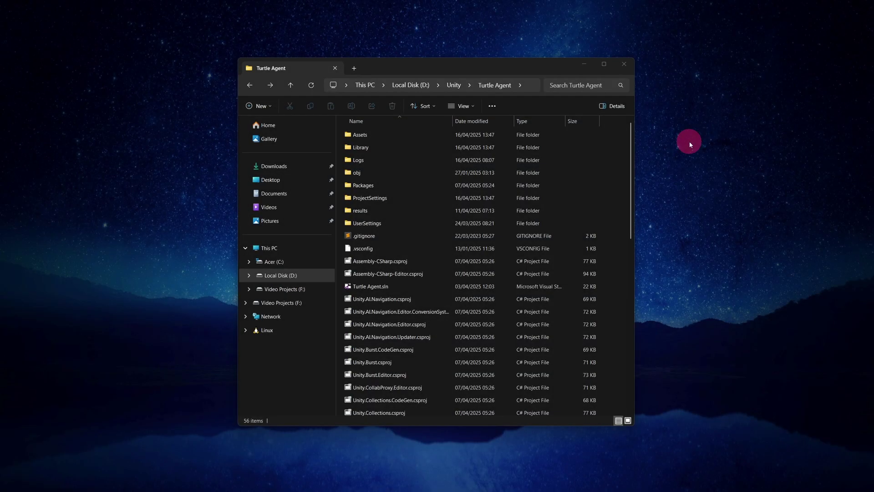
Create a new folder named config in the Turtle Agent project folder.
right_click(619, 132)
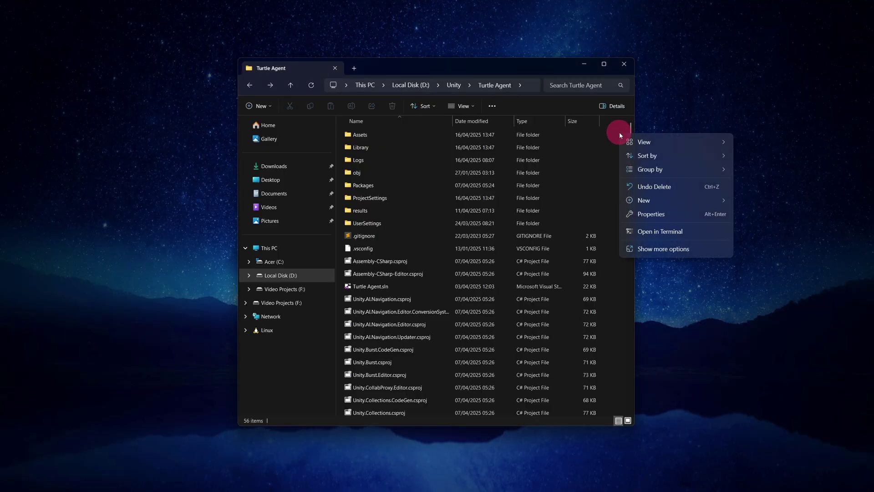
mouse_move(713, 201)
left_click(766, 203)
type("config")
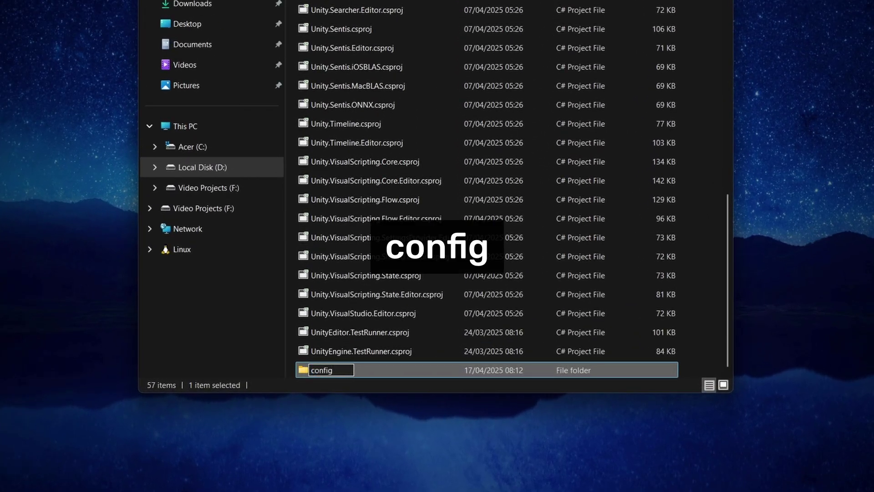
key("Return")
Move Turtle.yaml from Downloads into the new config folder.
double_click(320, 369)
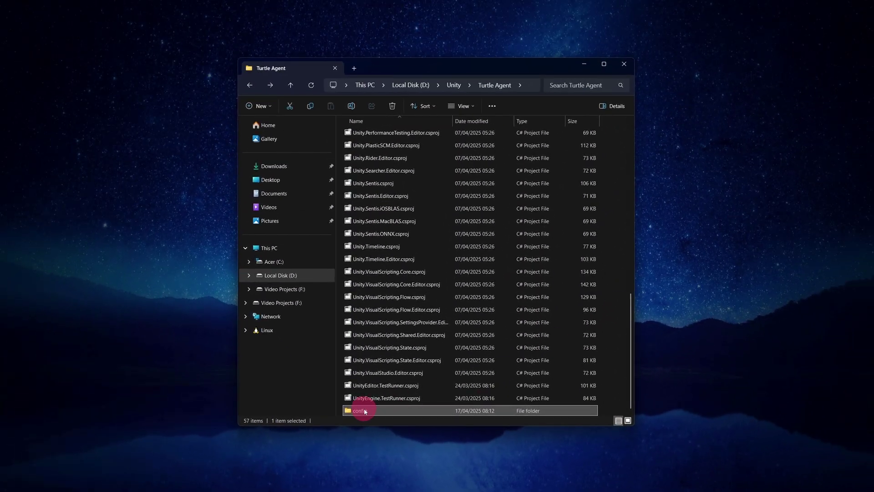
left_click_drag(399, 68, 603, 74)
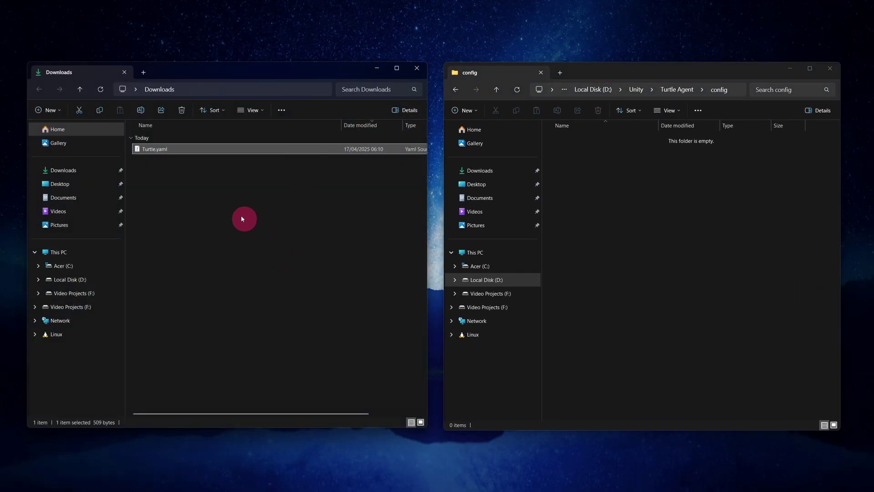
left_click_drag(162, 148, 588, 164)
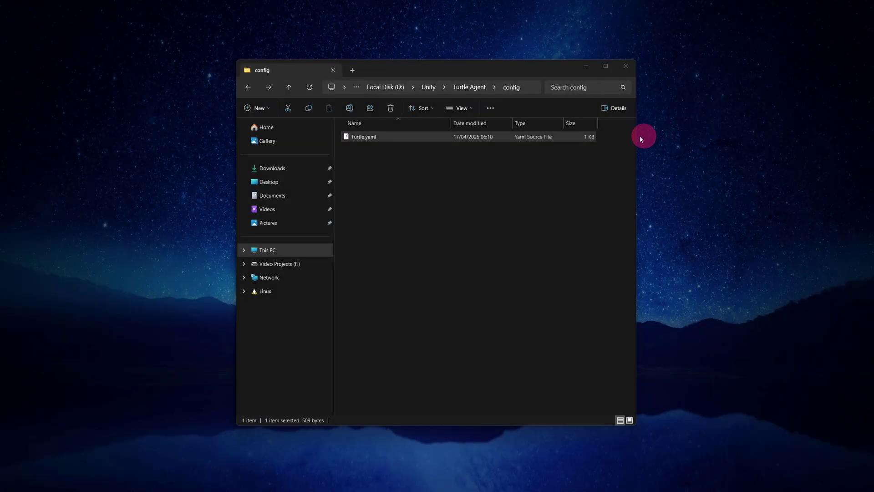
Open Turtle.yaml in VS Code and change max_steps from 500000 to 1000000.
double_click(423, 136)
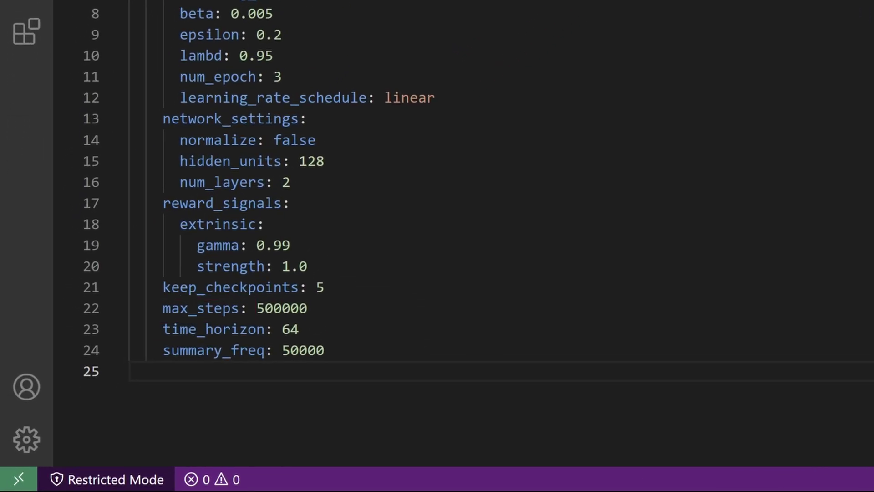
left_click(354, 308)
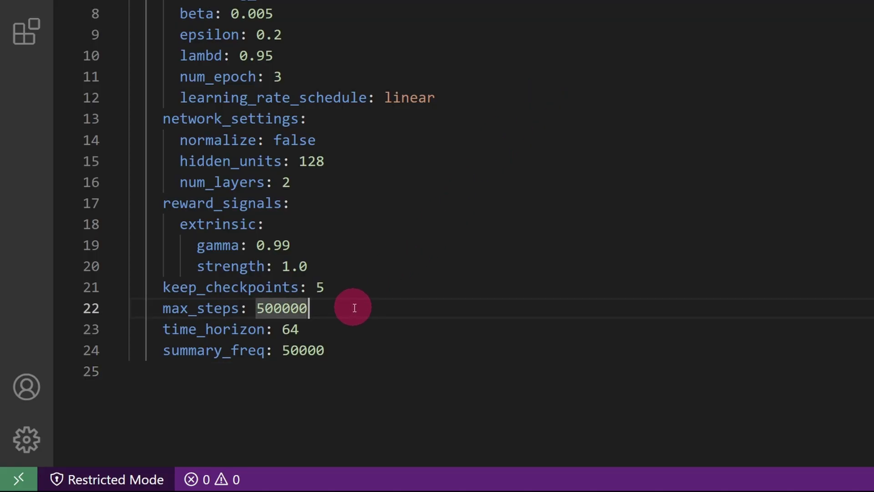
key("ctrl+BackSpace")
type("1000000")
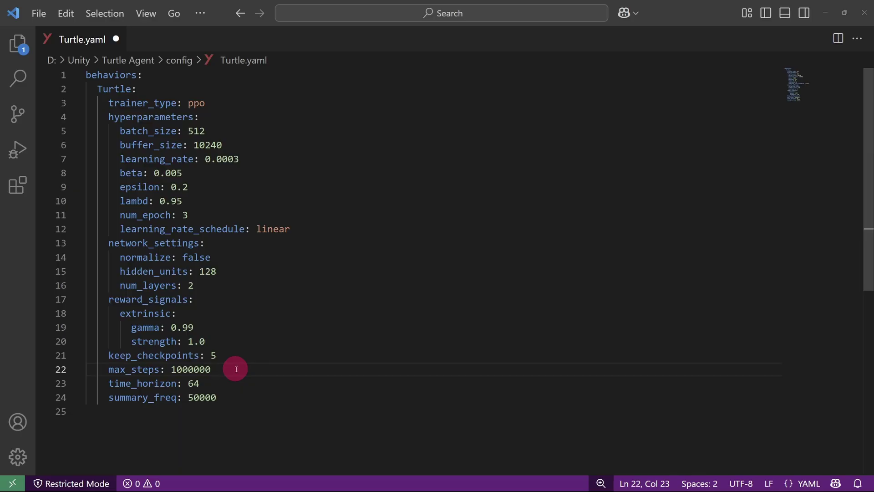
Save Turtle.yaml and minimize VS Code to return to Unity.
left_click(47, 15)
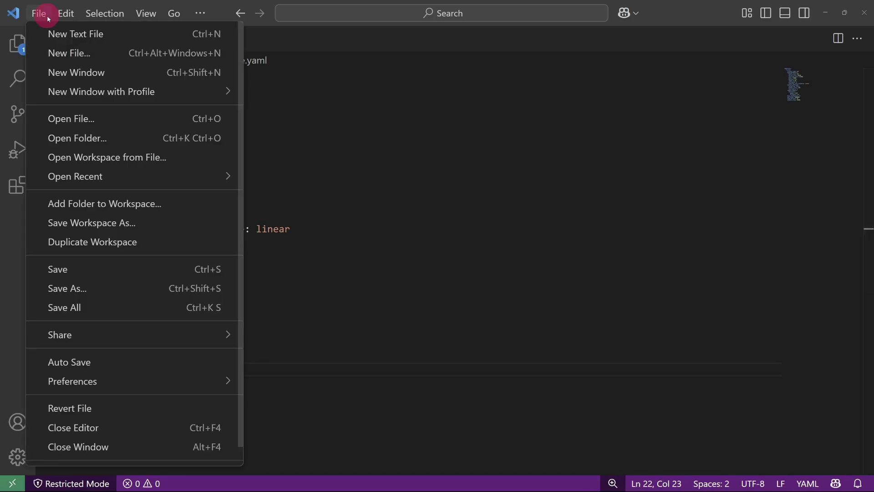
left_click(109, 268)
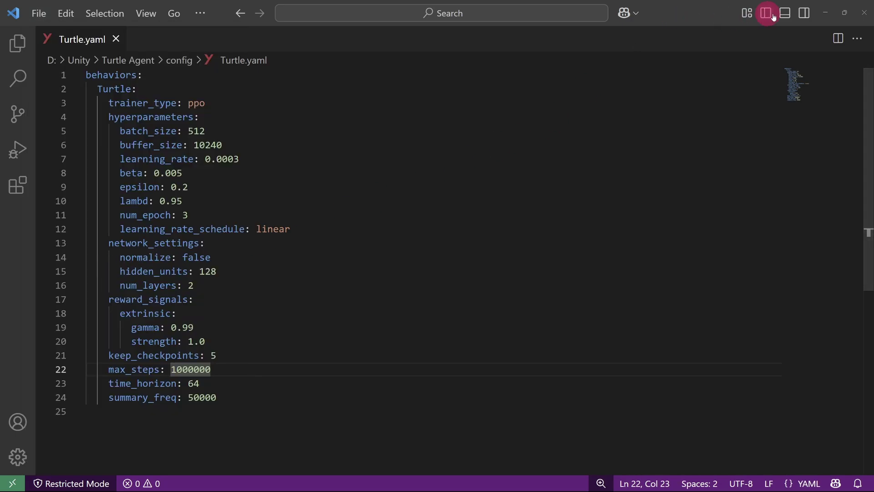
left_click(828, 13)
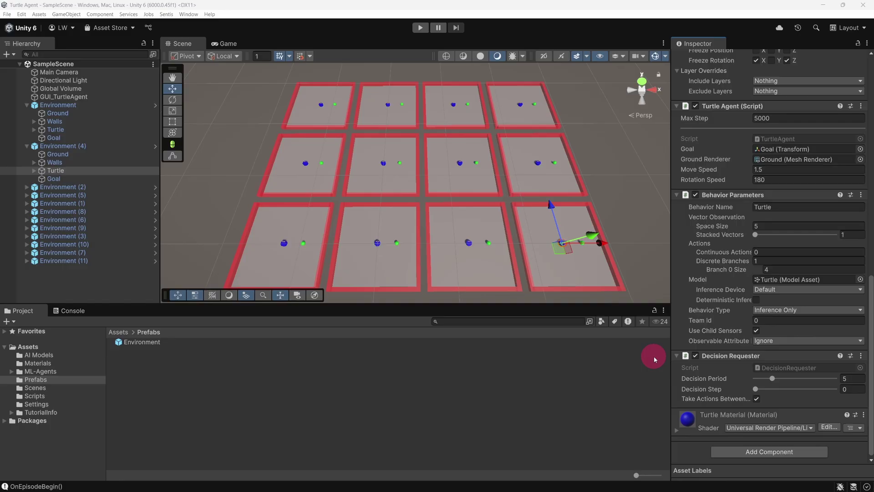
In the Environment prefab, clear the trained model from the Turtle agent's Behavior Parameters.
double_click(157, 342)
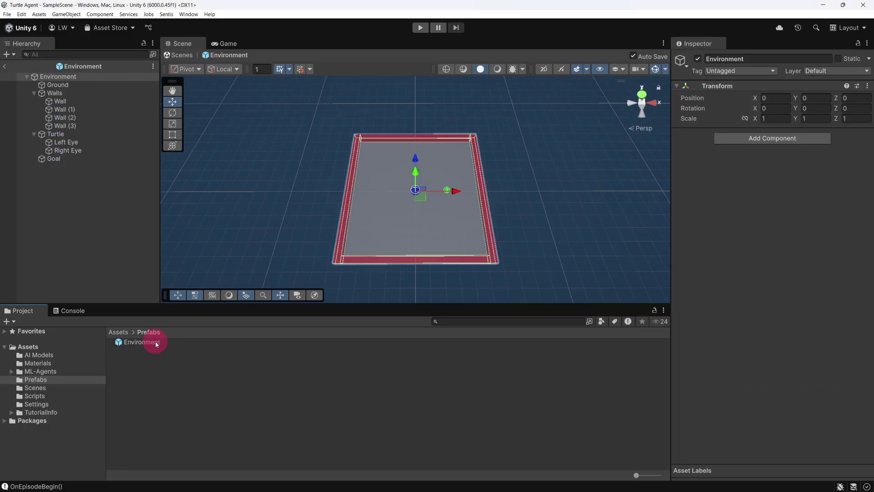
left_click(87, 134)
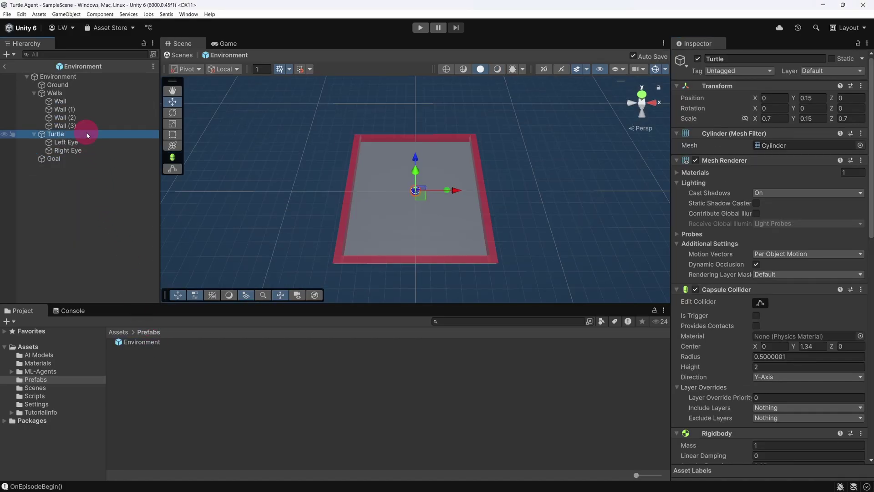
left_click_drag(869, 185, 868, 242)
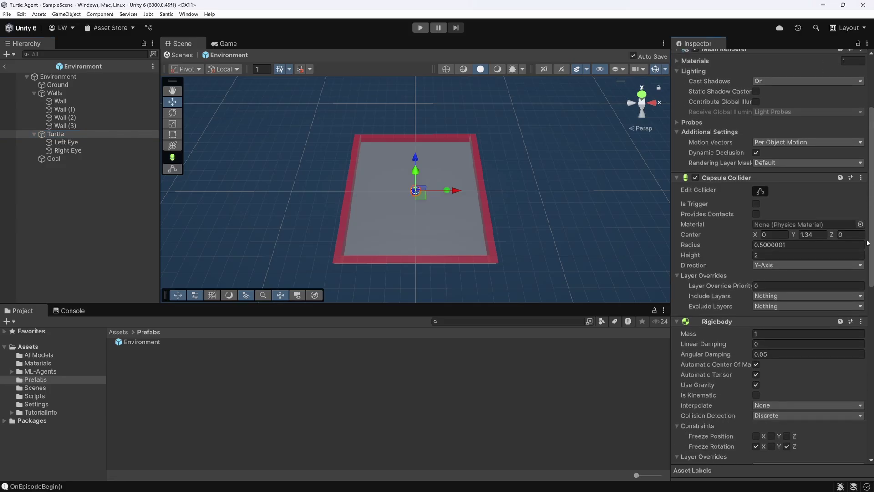
scroll(868, 242, "down", 5)
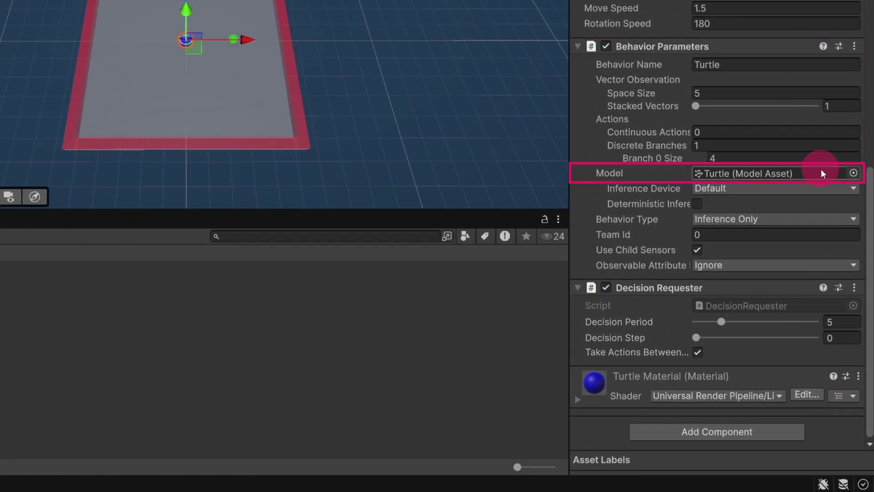
left_click(791, 169)
key("Delete")
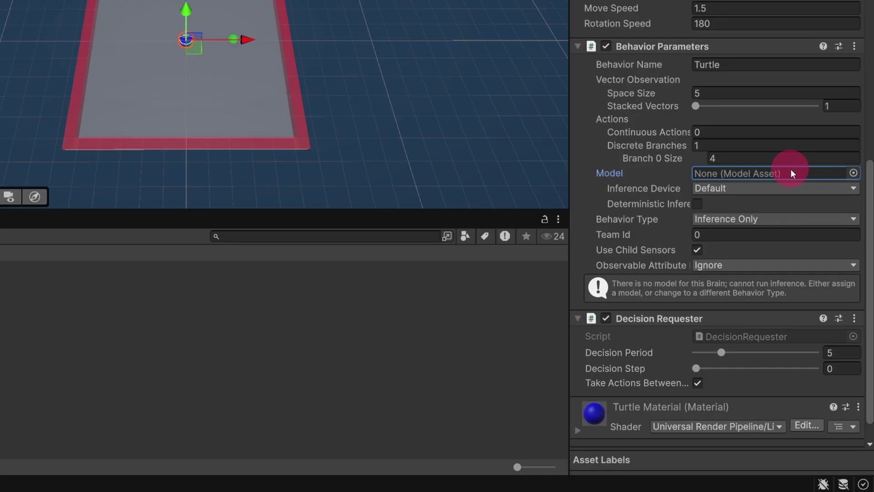
Set the Turtle's Behavior Type to Default, exit prefab mode, and save SampleScene.
left_click(827, 220)
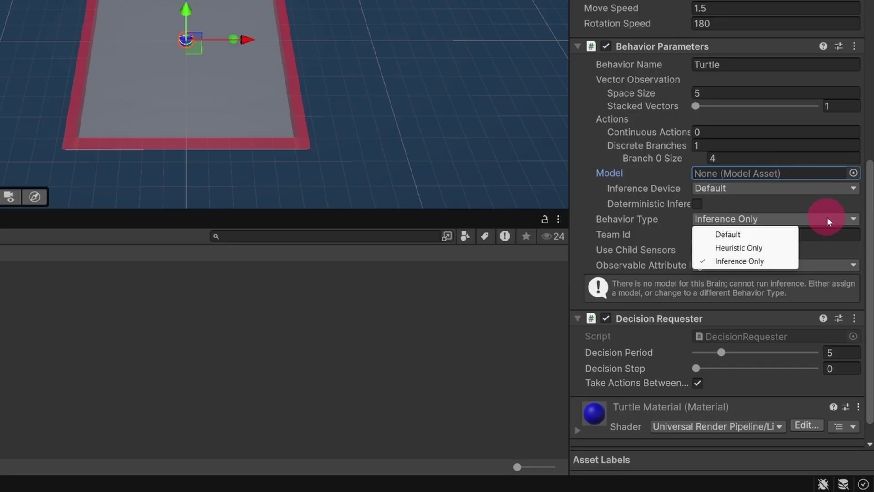
left_click(788, 235)
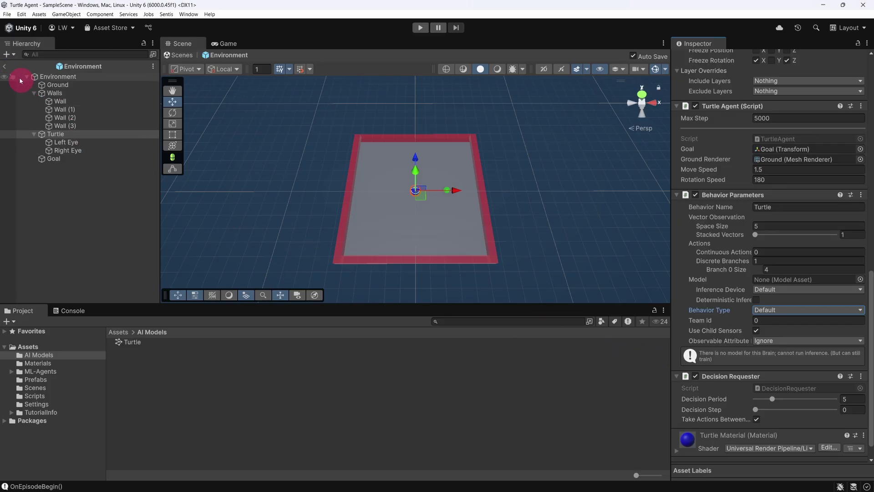
left_click(7, 65)
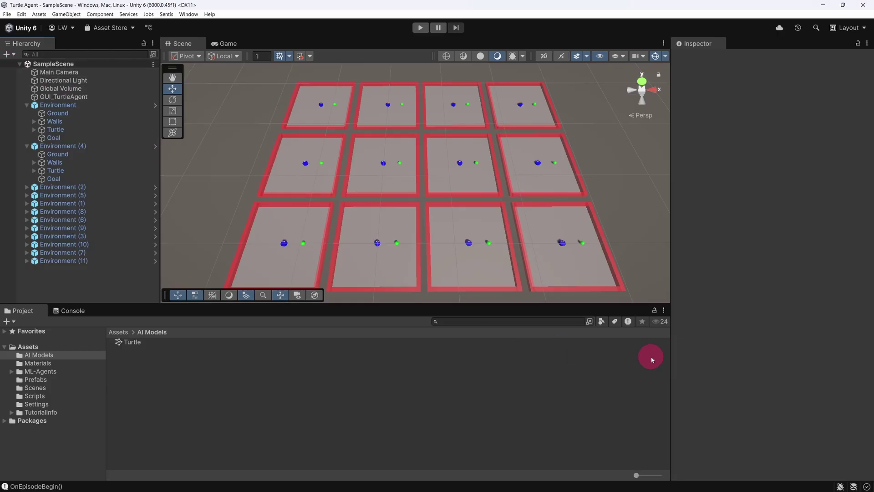
key("ctrl+s")
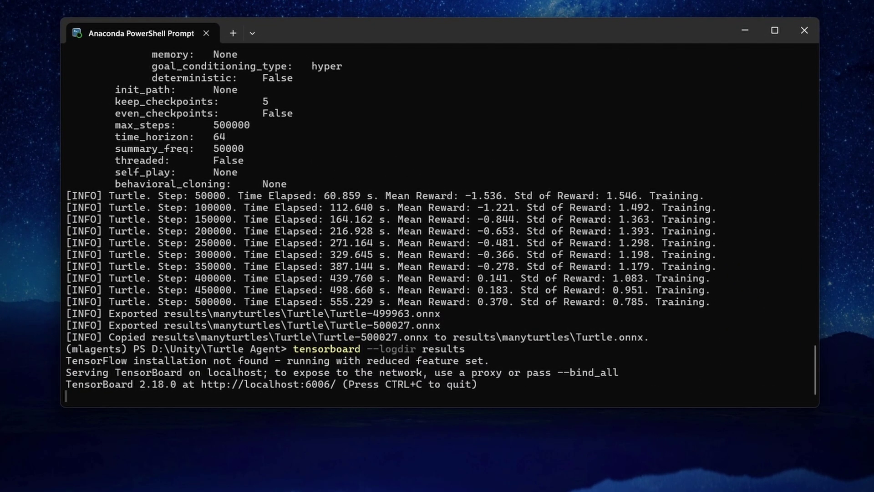
Stop TensorBoard, clear the terminal, and paste mlagents-learn config/Turtle.yaml --run-id=turtle-long.
key("ctrl+c")
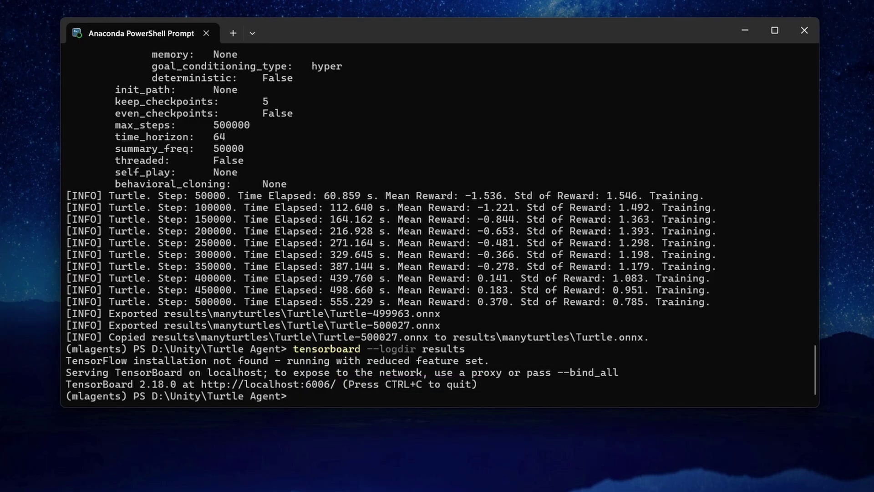
type("clear")
key("Return")
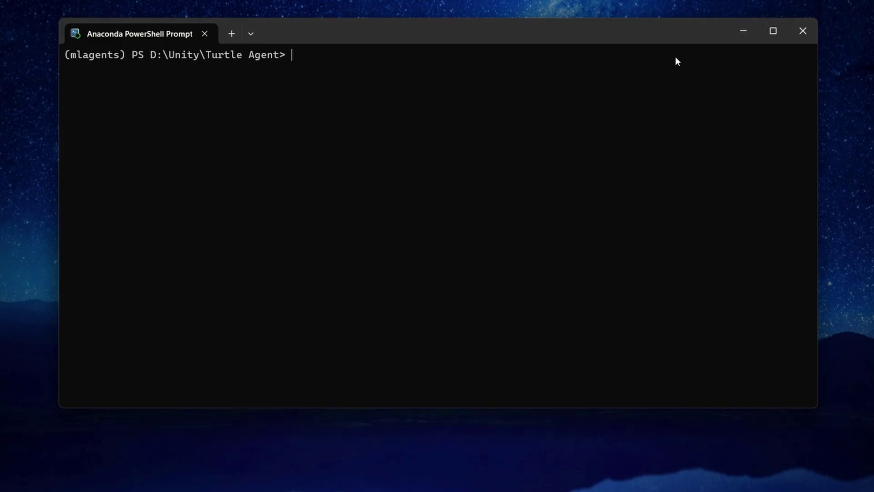
key("ctrl+v")
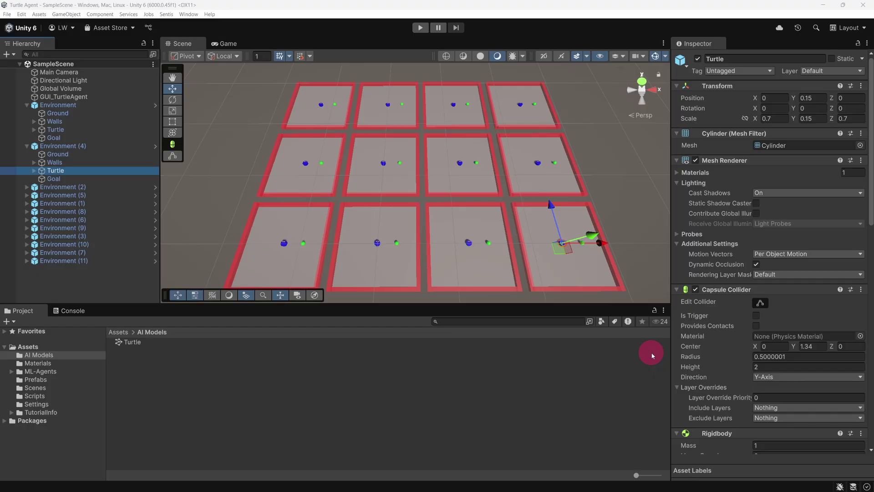
Play SampleScene to train the Turtle agents with the turtle-long run, then stop Play mode.
left_click(420, 27)
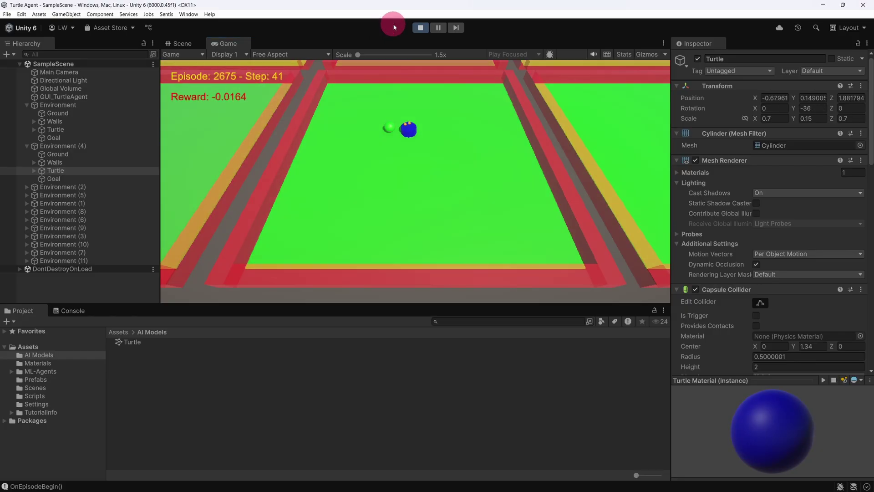
key("ctrl+p")
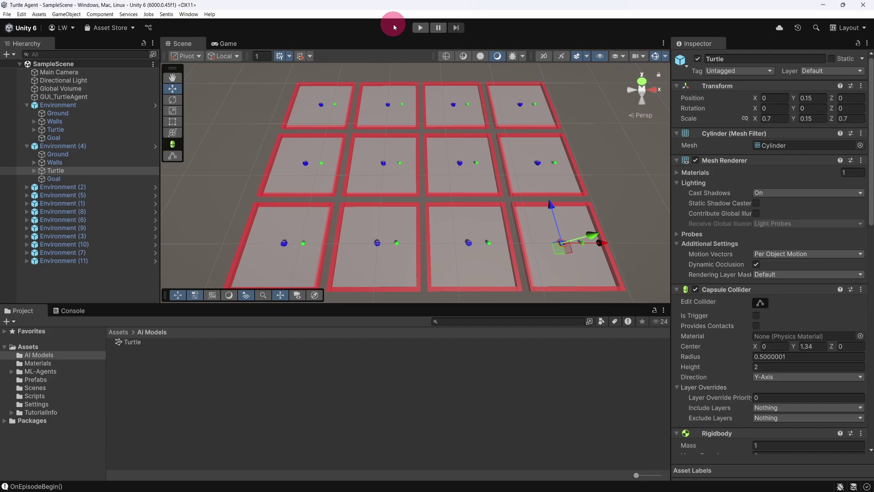
Switch to Anaconda PowerShell Prompt to read the finished turtle-long training log.
key("alt+Tab")
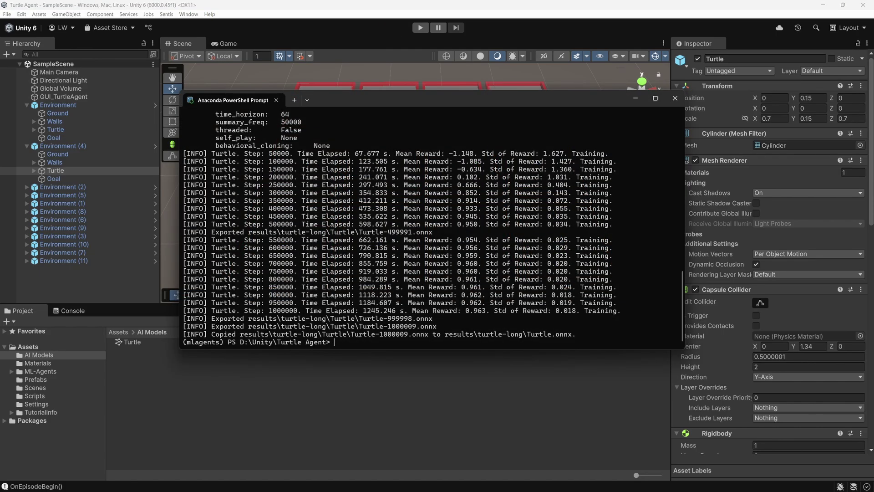